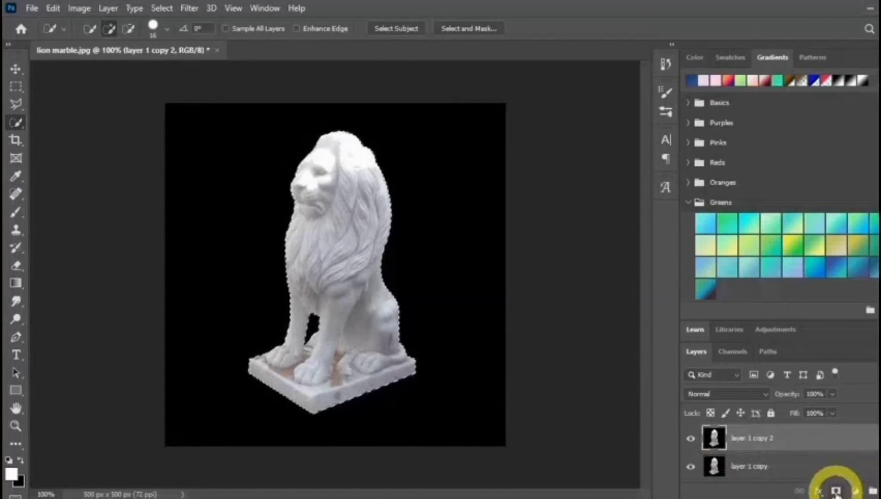
# - Mask layer 1 copy 2 with the lion selection and add a black Solid Color fill layer directly above layer 1
pyautogui.click(853, 489)
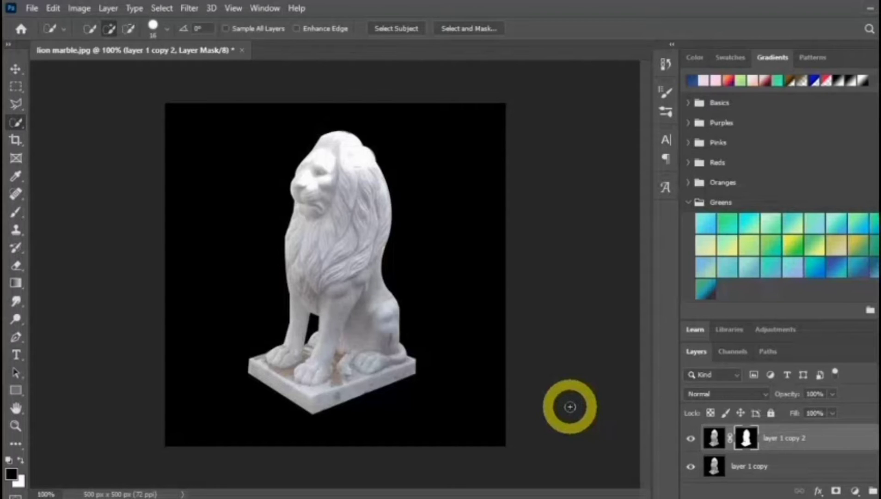
pyautogui.scroll(-1, 781, 453)
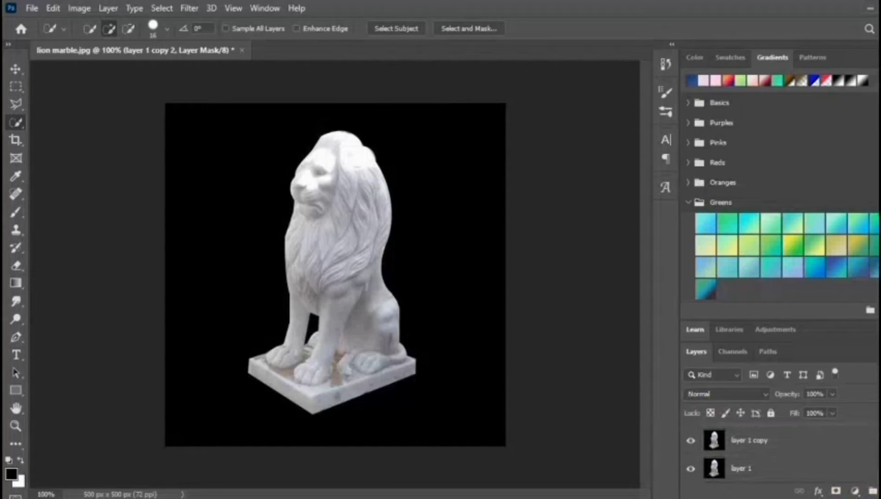
pyautogui.click(872, 490)
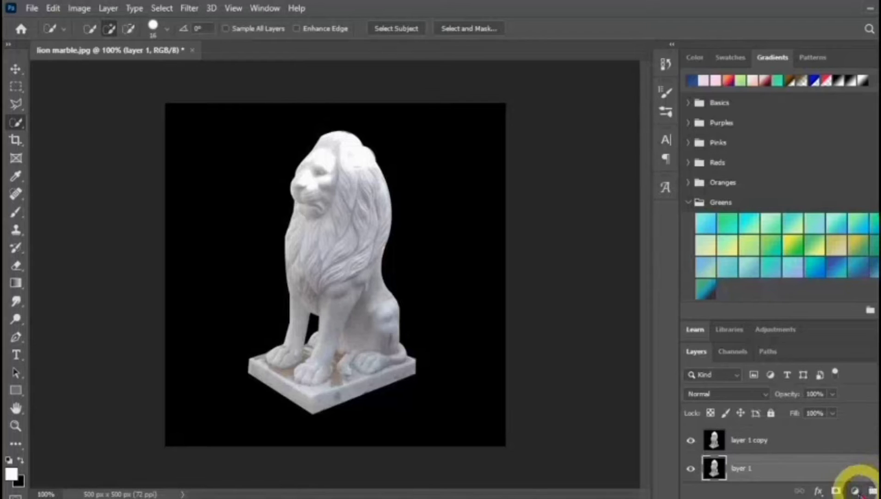
pyautogui.click(855, 491)
pyautogui.click(850, 250)
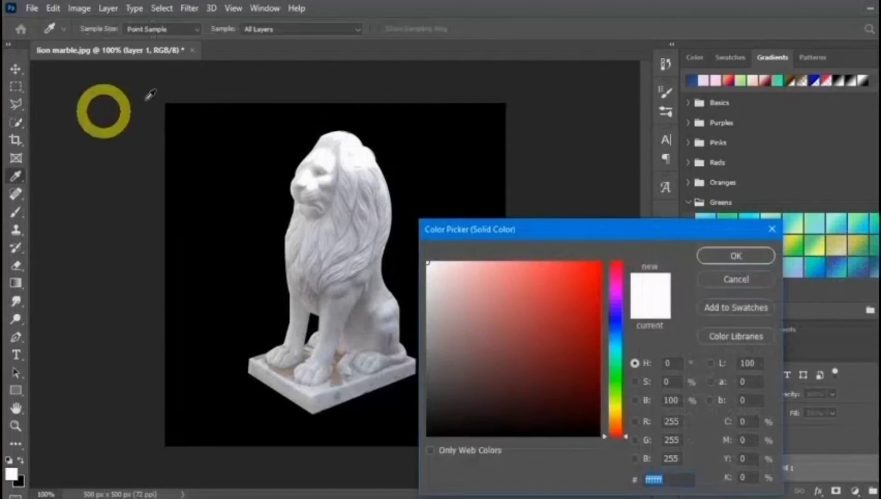
pyautogui.moveTo(536, 397); pyautogui.dragTo(428, 437)
pyautogui.click(728, 259)
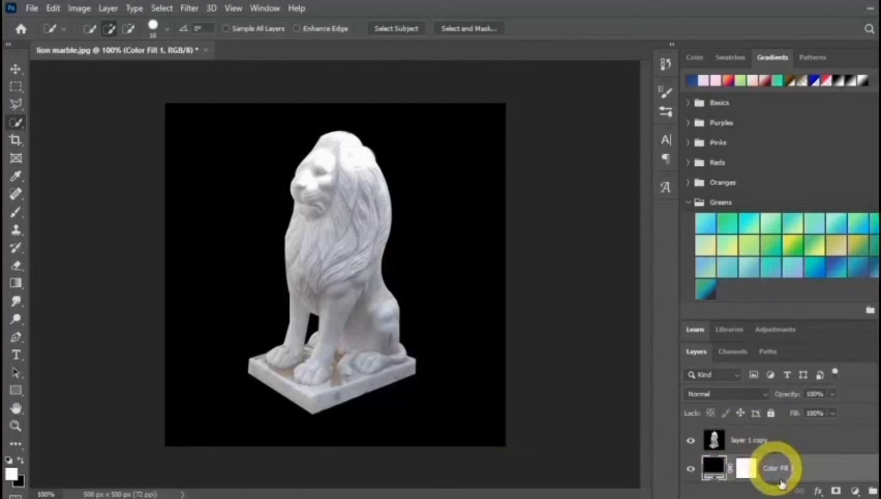
# - Add a Hue/Saturation adjustment layer above layer 1 copy with the saturation set to -100
pyautogui.scroll(1, 795, 470)
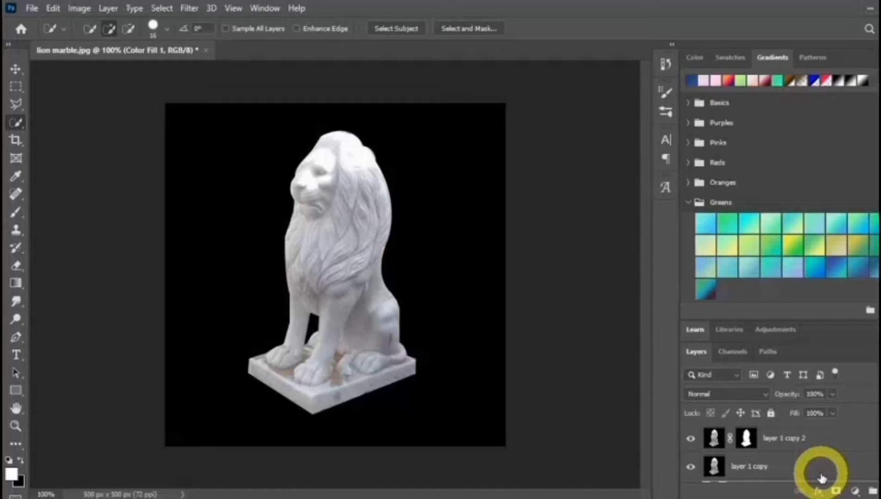
pyautogui.click(806, 465)
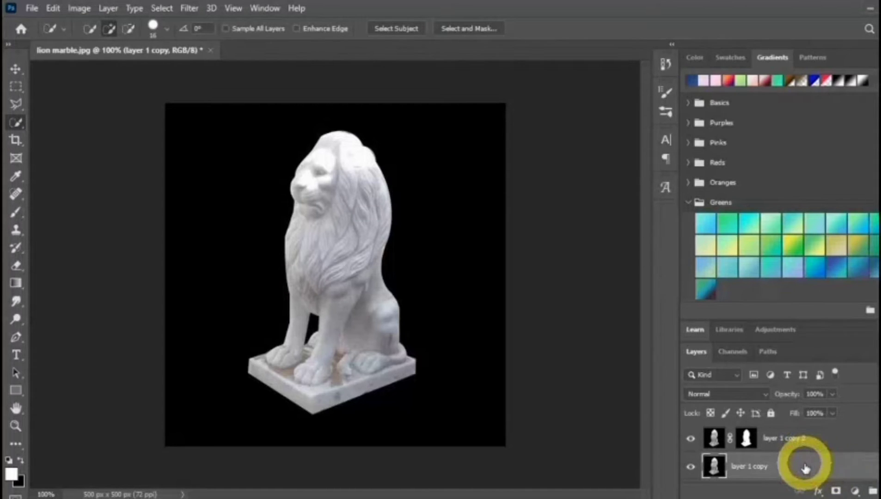
pyautogui.click(855, 492)
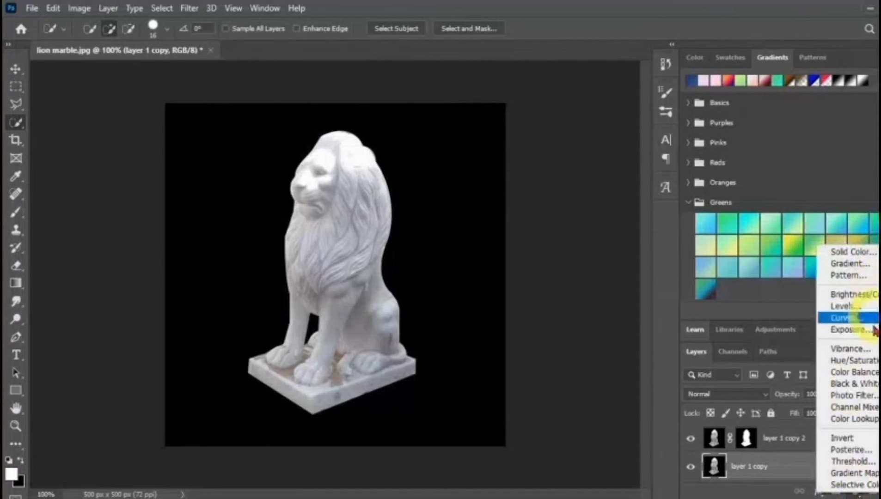
pyautogui.click(873, 362)
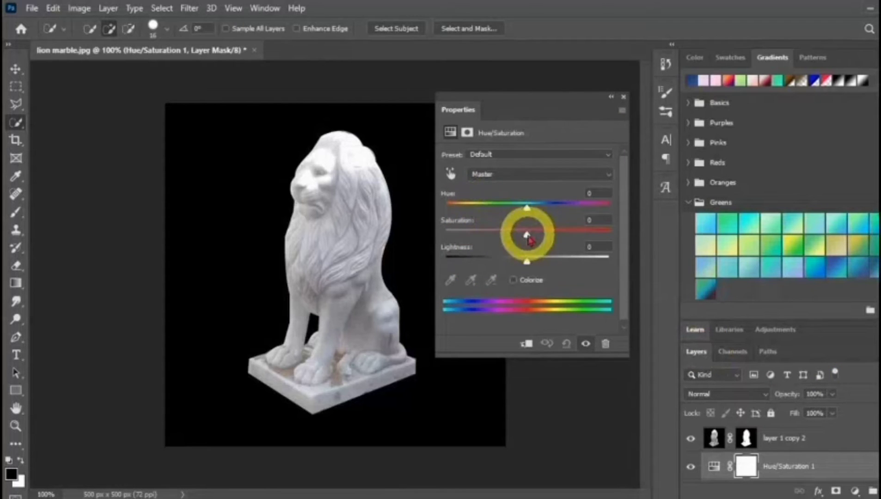
pyautogui.moveTo(525, 234); pyautogui.dragTo(403, 265)
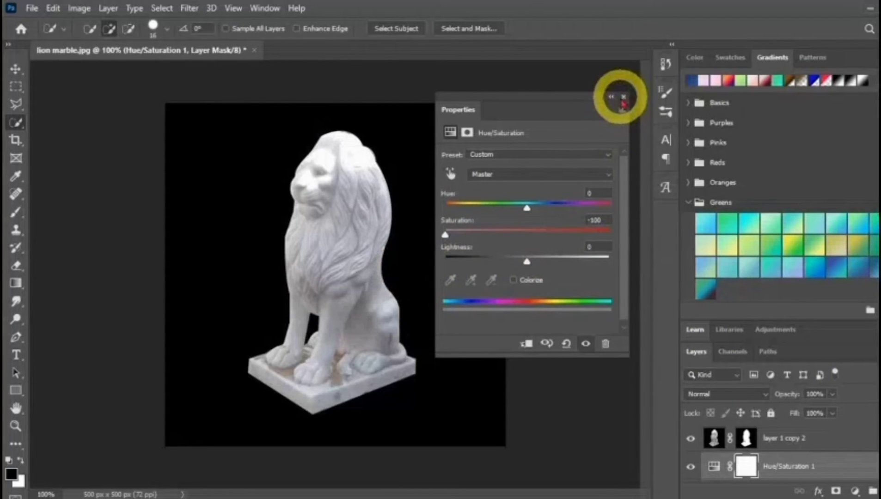
pyautogui.click(624, 97)
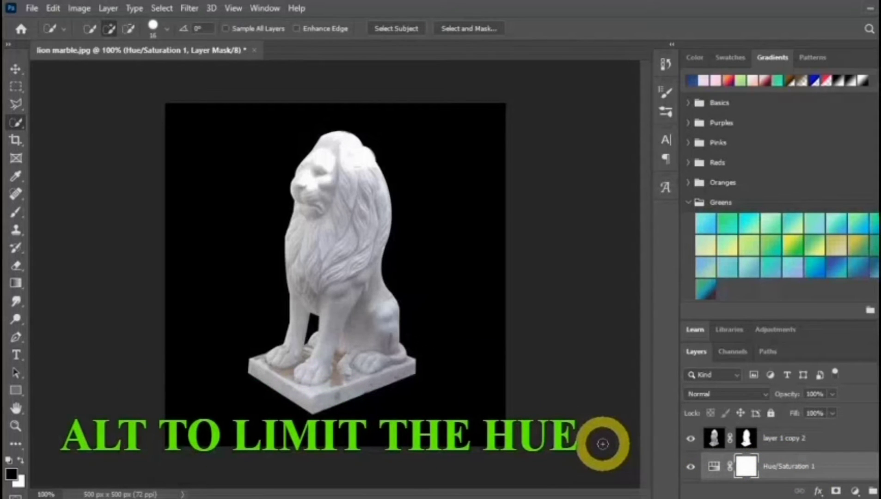
pyautogui.click(790, 473)
# - Add a Curves adjustment above Hue/Saturation 1 and bend its RGB curve into a wave with two peaks and two dips
pyautogui.hotkey('ctrl', '0')
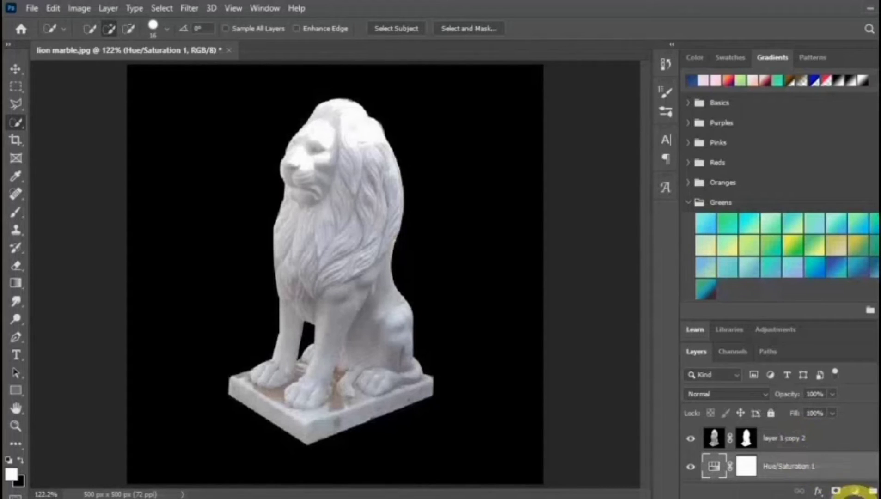
pyautogui.click(855, 491)
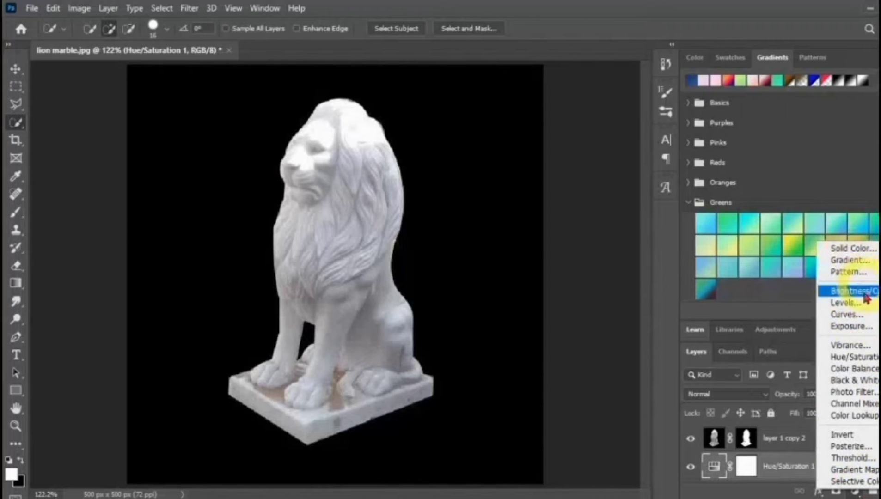
pyautogui.click(847, 315)
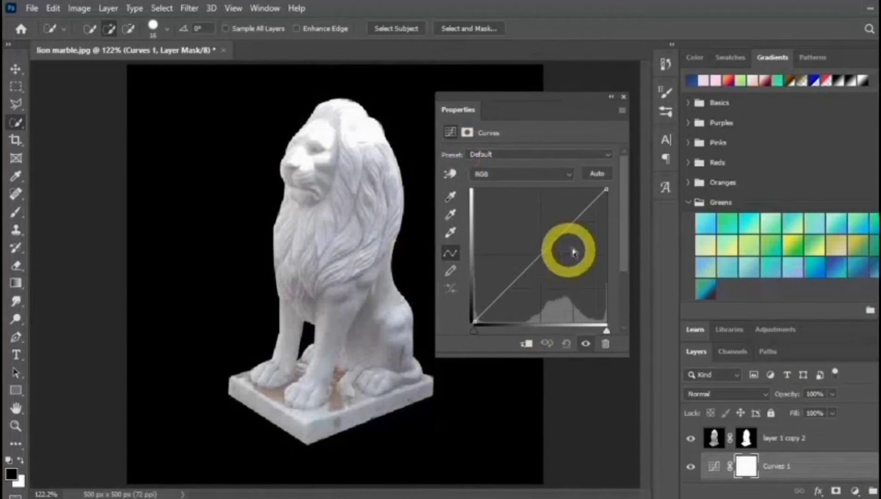
pyautogui.moveTo(578, 216); pyautogui.dragTo(581, 249)
pyautogui.moveTo(509, 244); pyautogui.dragTo(511, 259)
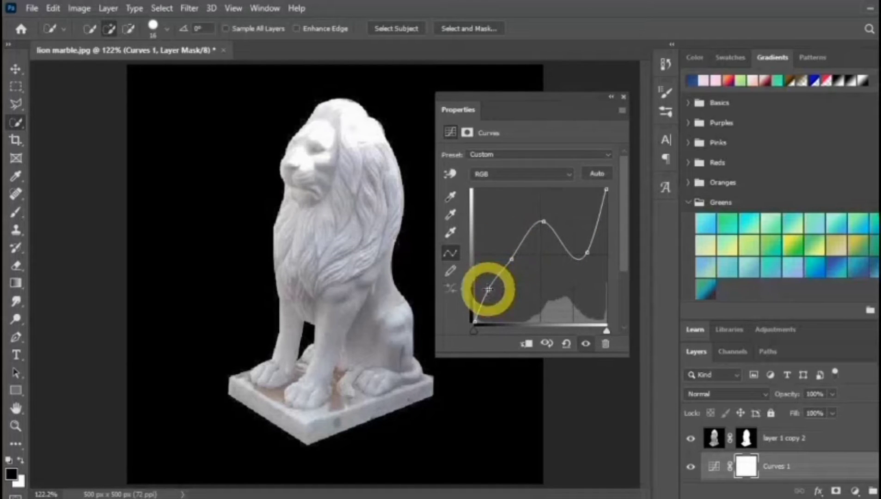
pyautogui.moveTo(489, 294); pyautogui.dragTo(490, 222)
pyautogui.moveTo(512, 260); pyautogui.dragTo(517, 284)
pyautogui.moveTo(586, 250); pyautogui.dragTo(588, 273)
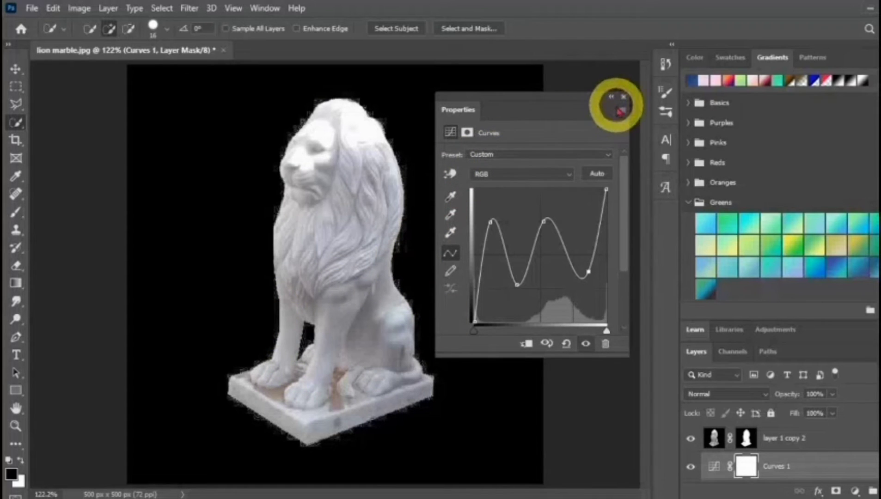
pyautogui.click(624, 97)
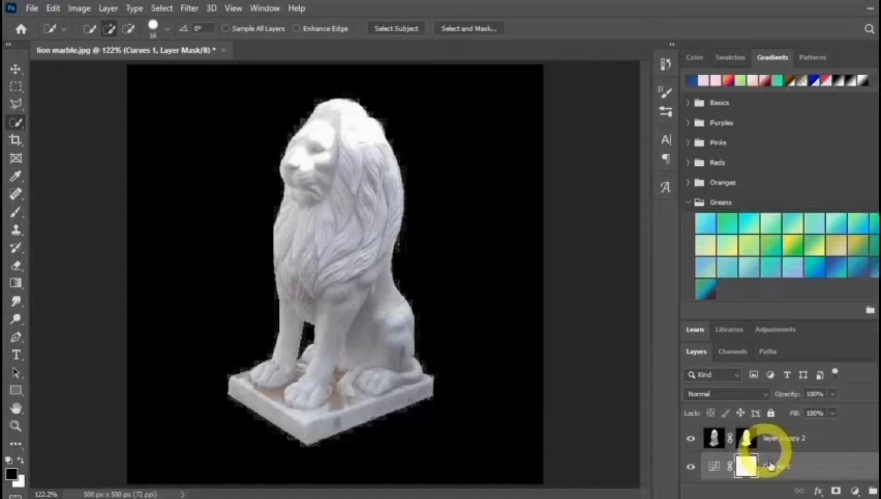
# - Group layer 1 copy 2, Curves 1 and Hue/Saturation 1 into a new group named "lion"
pyautogui.keyDown('shift'); pyautogui.click(795, 439); pyautogui.keyUp('shift')
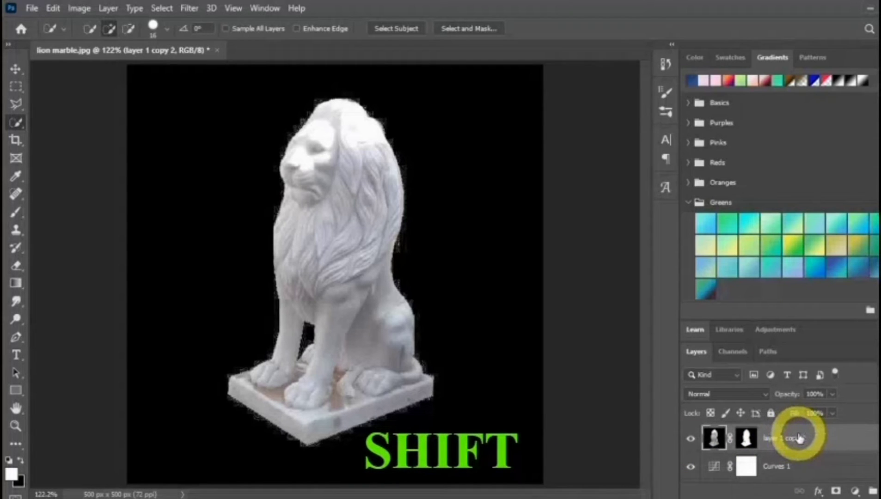
pyautogui.keyDown('shift'); pyautogui.click(811, 464); pyautogui.keyUp('shift')
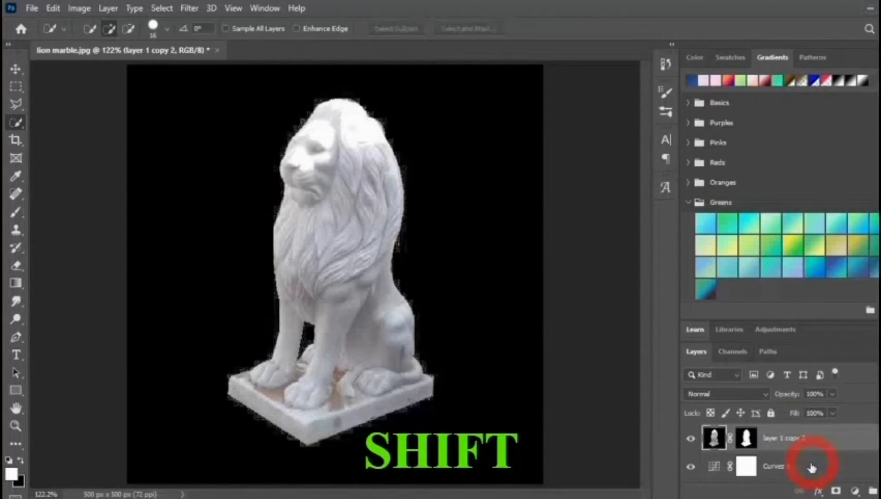
pyautogui.scroll(-2, 810, 464)
pyautogui.scroll(2, 803, 441)
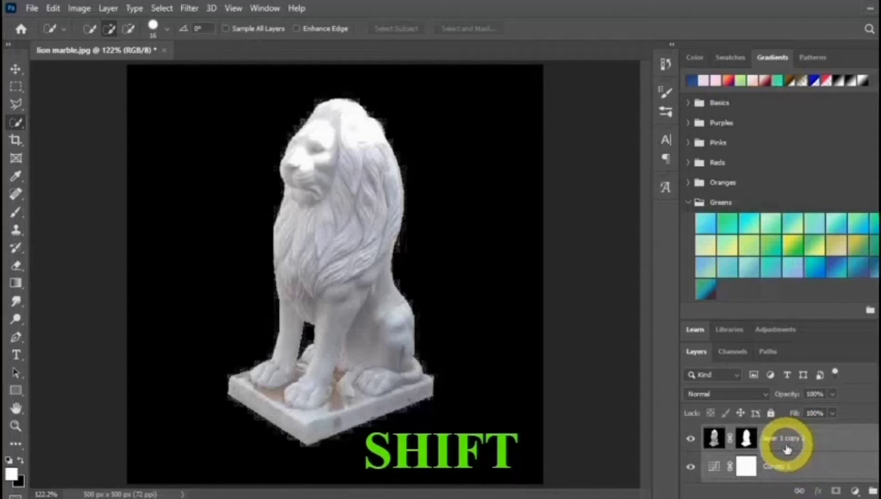
pyautogui.rightClick(788, 448)
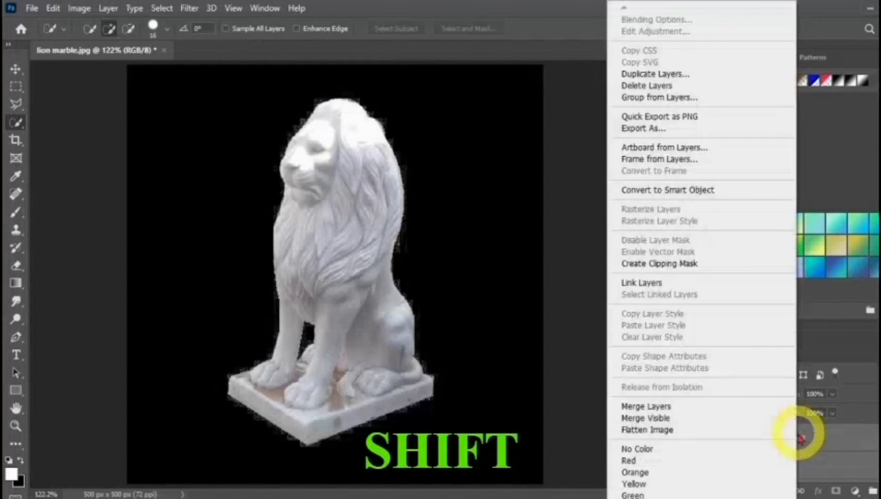
pyautogui.click(698, 98)
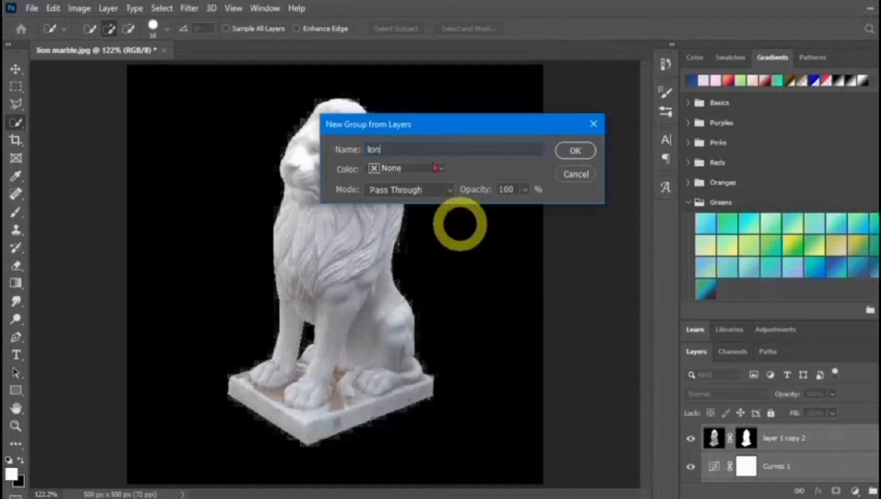
pyautogui.click(575, 151)
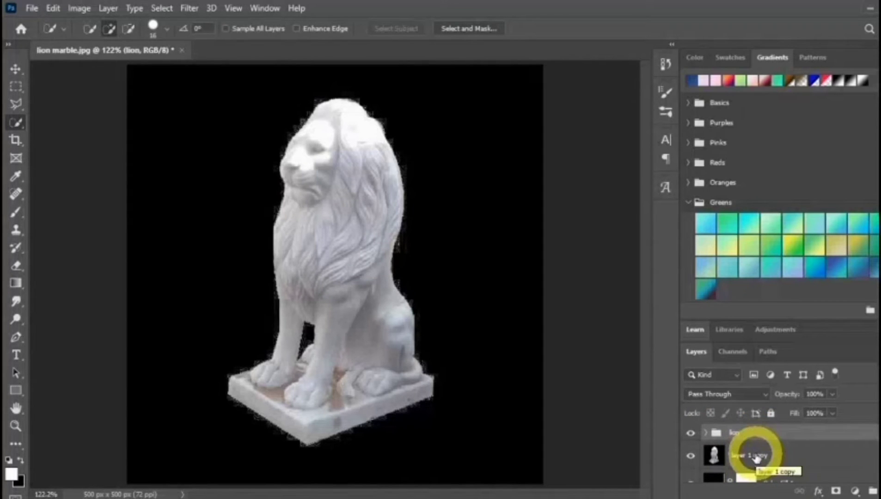
# - Move layer 1 above the lion group and set its blend mode to Multiply
pyautogui.moveTo(757, 458); pyautogui.dragTo(786, 458)
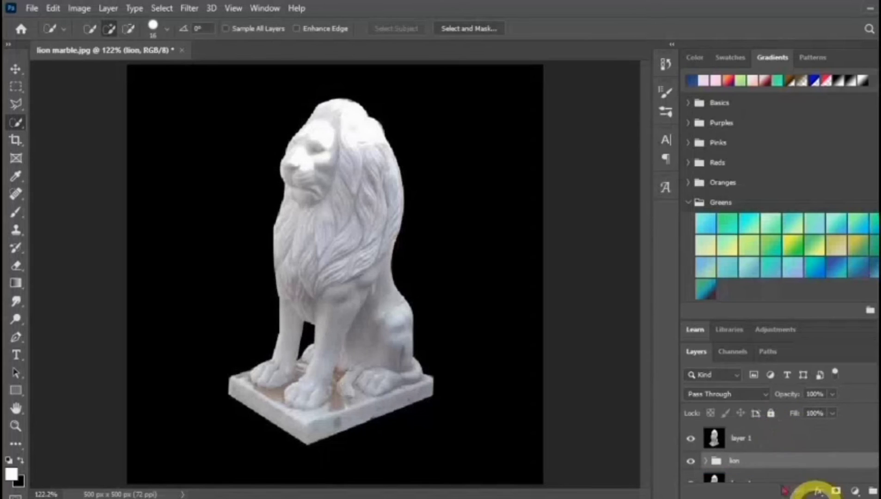
pyautogui.scroll(-1, 781, 464)
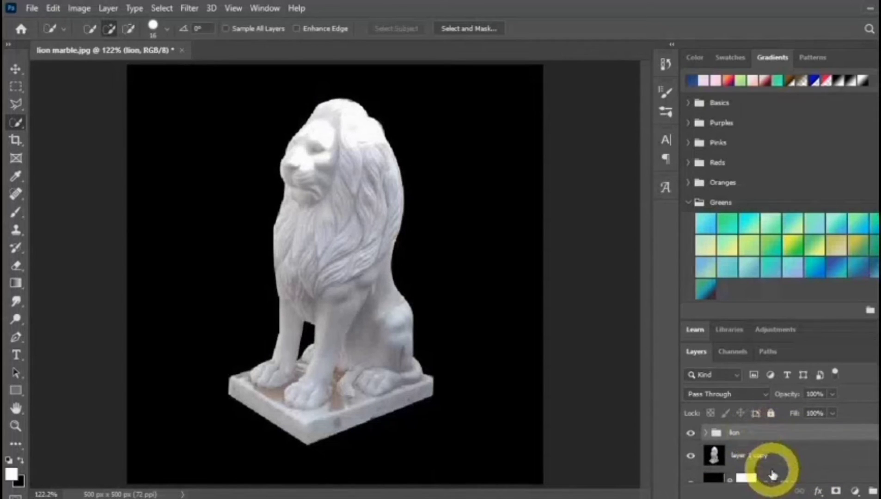
pyautogui.scroll(1, 773, 474)
pyautogui.click(755, 444)
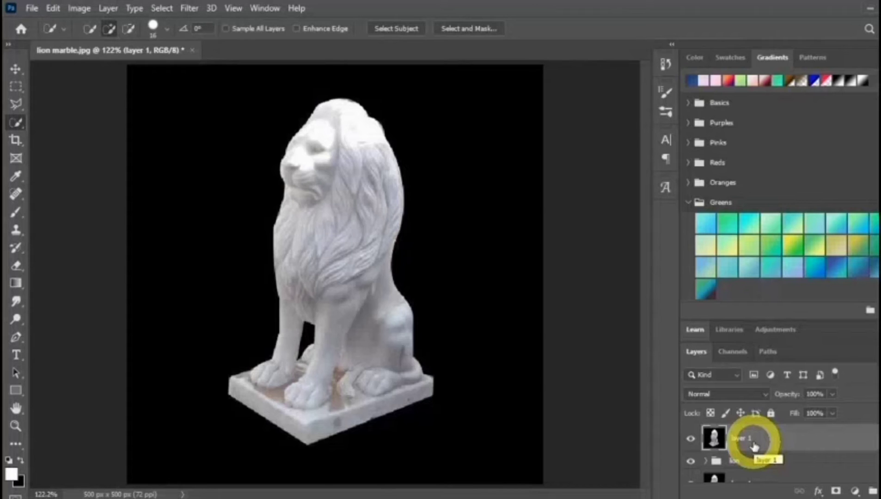
pyautogui.click(764, 394)
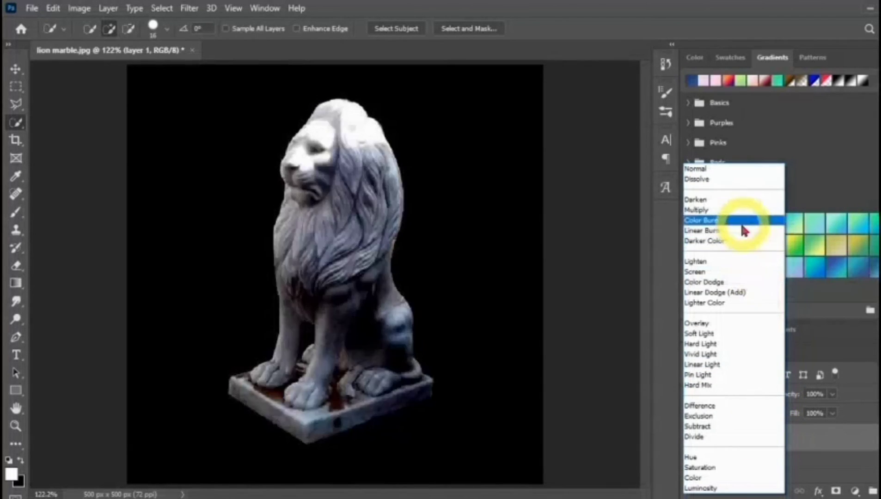
pyautogui.click(720, 211)
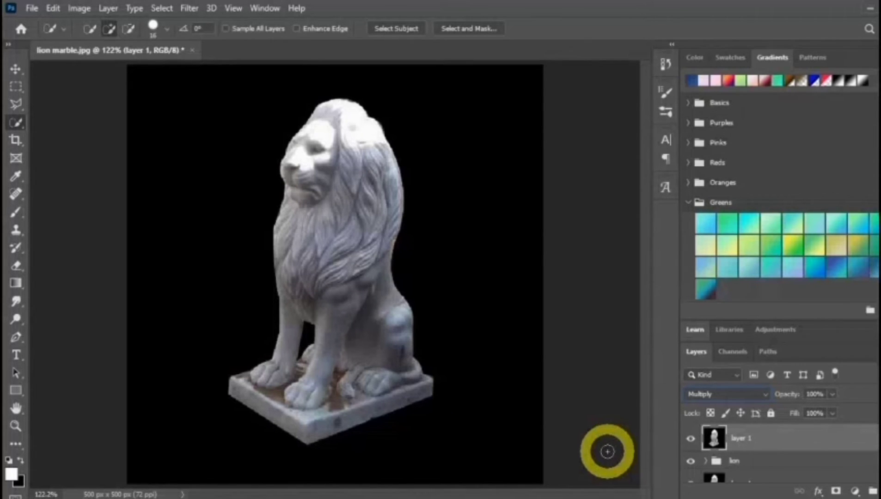
# - Copy the layer mask from layer 1 copy 2 in the lion group onto layer 1
pyautogui.scroll(-2, 792, 464)
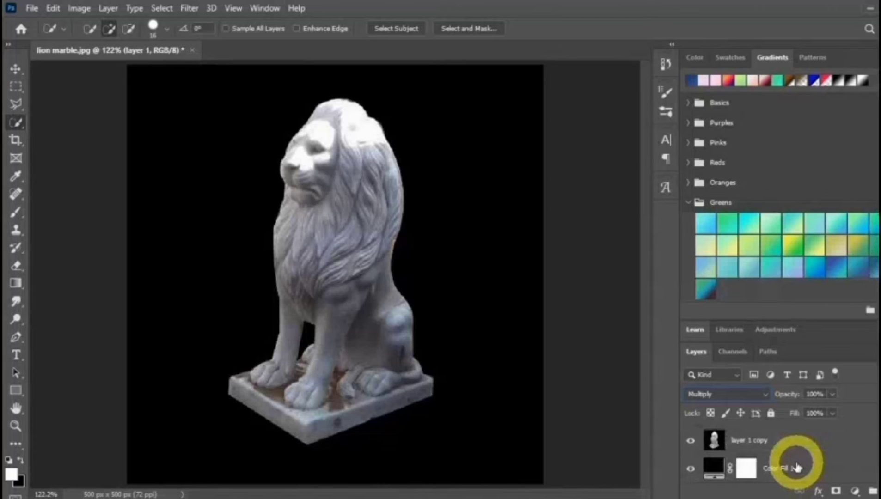
pyautogui.scroll(2, 798, 467)
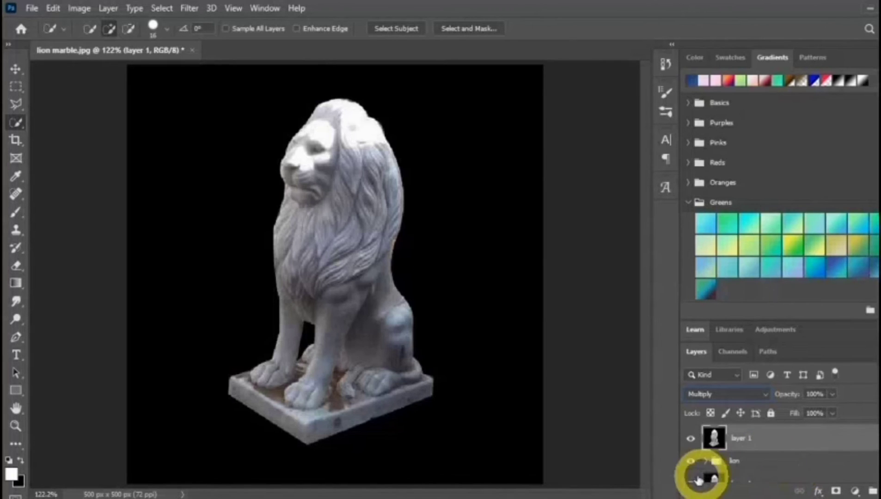
pyautogui.moveTo(794, 488); pyautogui.dragTo(809, 463)
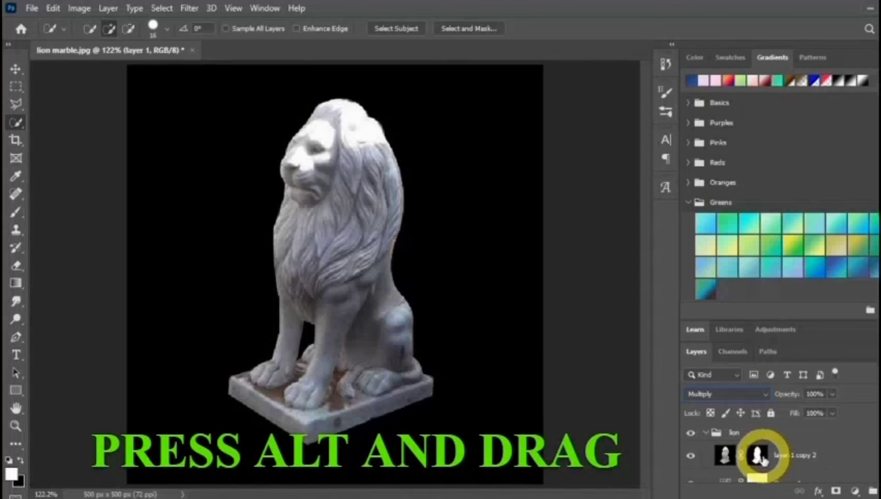
pyautogui.moveTo(762, 459); pyautogui.dragTo(781, 435)
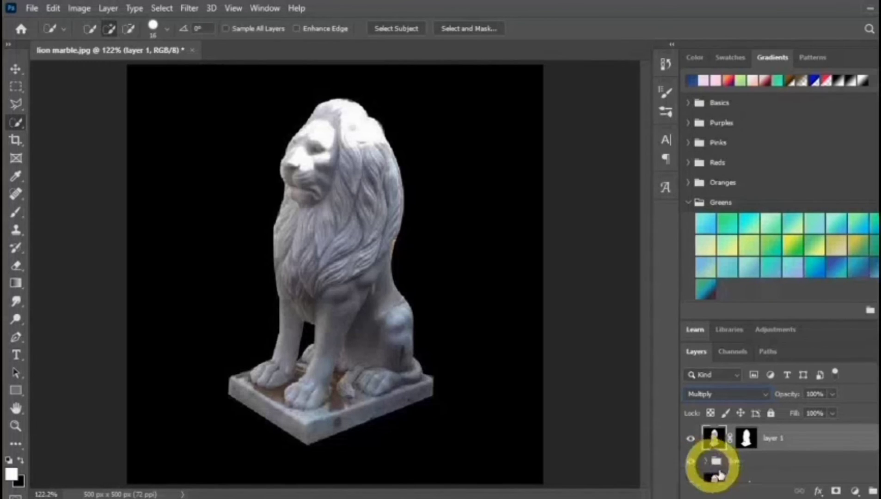
# - Add a Curves adjustment clipped to layer 1 and pull the RGB curve's midtones down to darken the statue
pyautogui.click(856, 490)
pyautogui.click(853, 319)
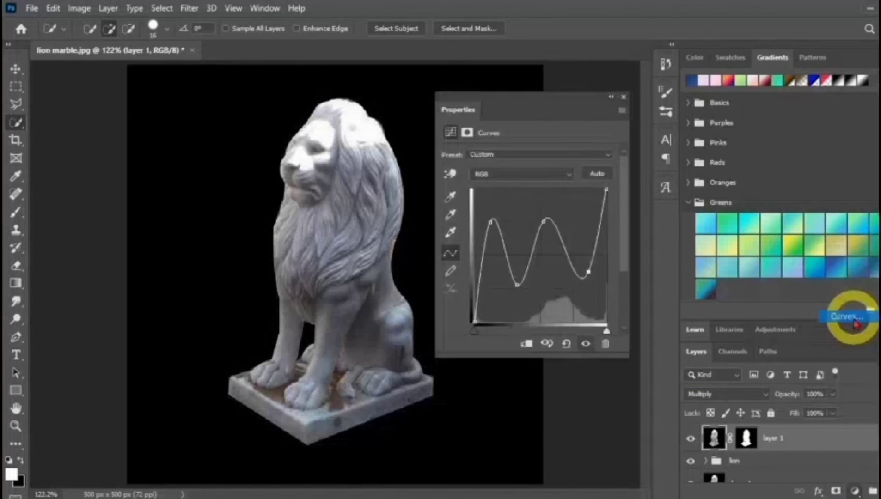
pyautogui.click(527, 345)
pyautogui.moveTo(552, 248); pyautogui.dragTo(565, 257)
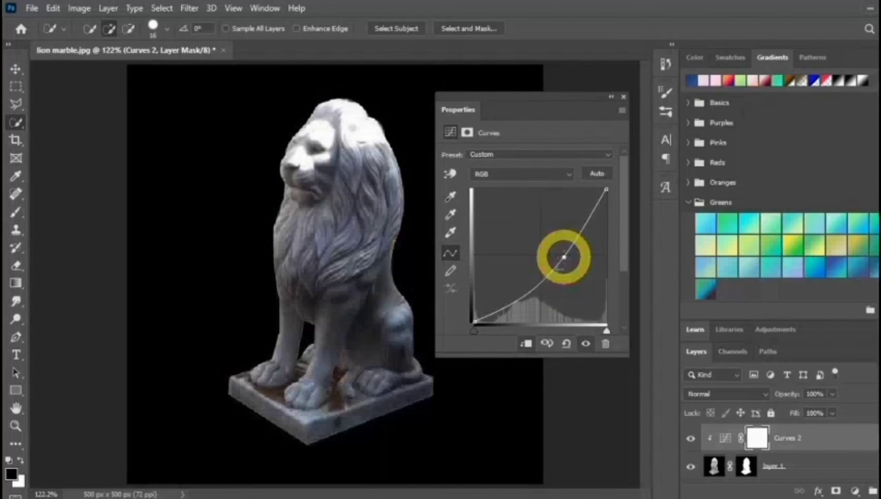
pyautogui.click(623, 94)
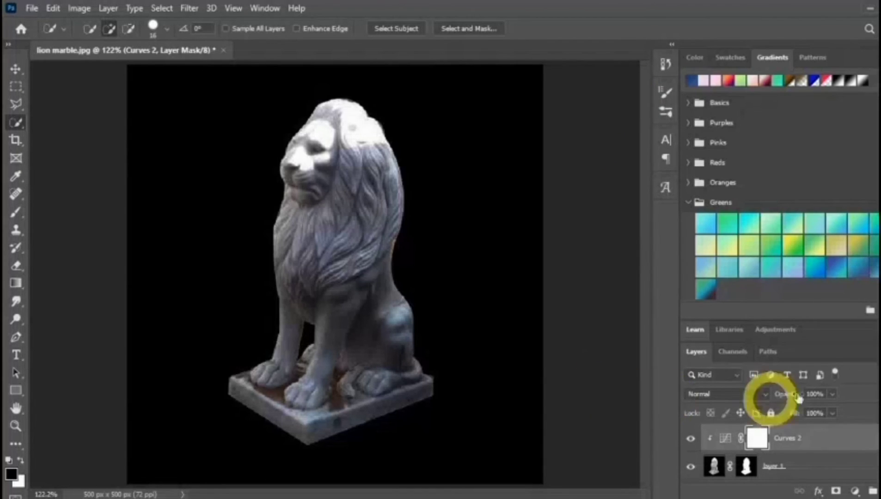
# - Lower the opacity of the Curves 2 adjustment layer to 60%
pyautogui.click(832, 395)
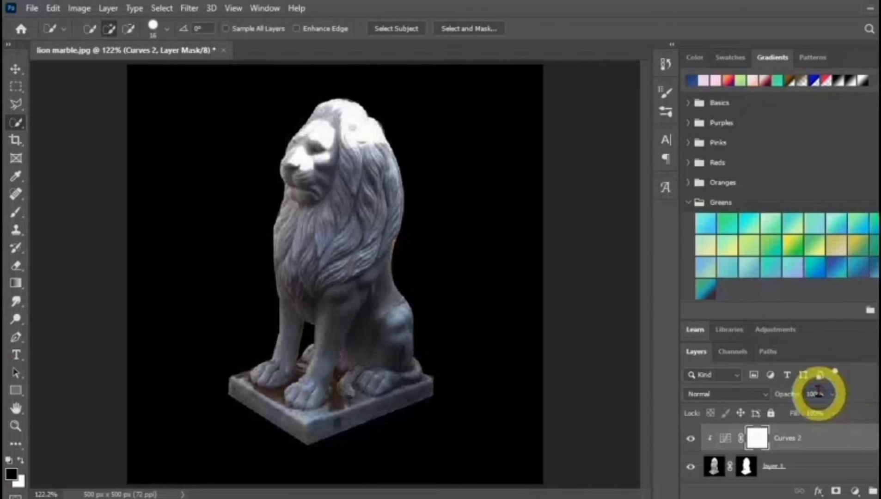
pyautogui.moveTo(859, 407); pyautogui.dragTo(820, 340)
pyautogui.press('Return')
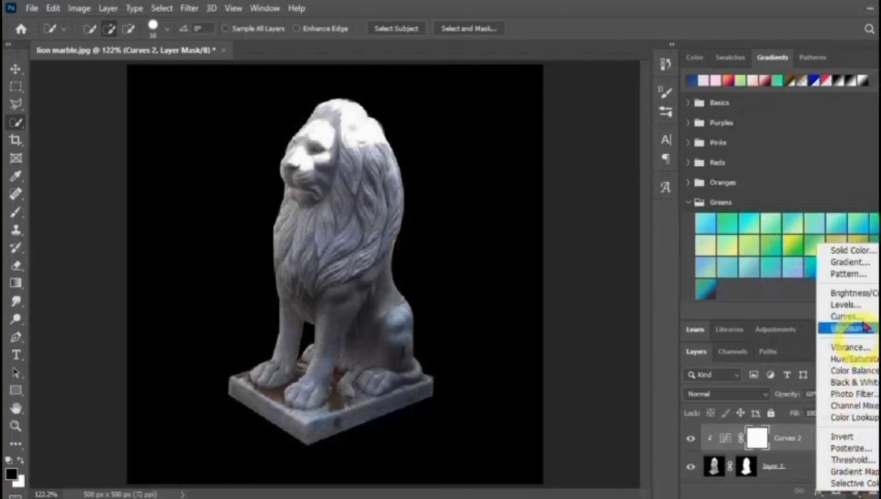
# - Add a Color Lookup adjustment layer above Curves 2 and replace its mask with a copy of layer 1's lion mask
pyautogui.click(876, 418)
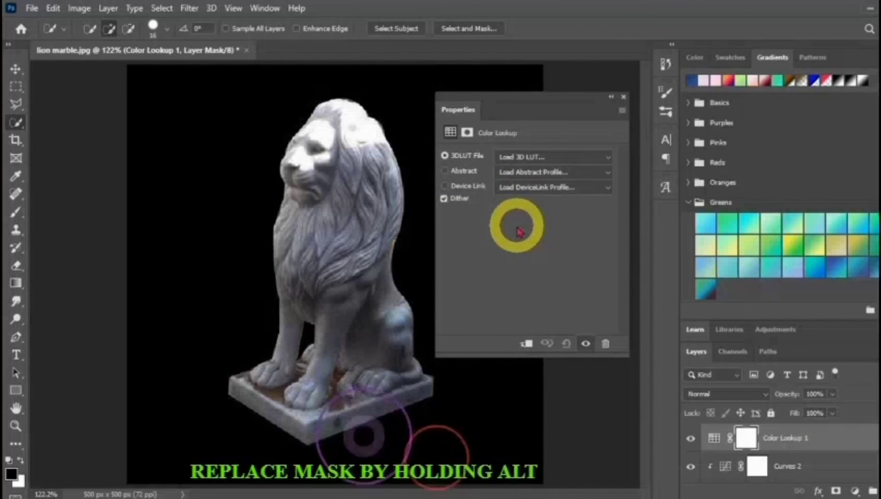
pyautogui.scroll(-1, 825, 463)
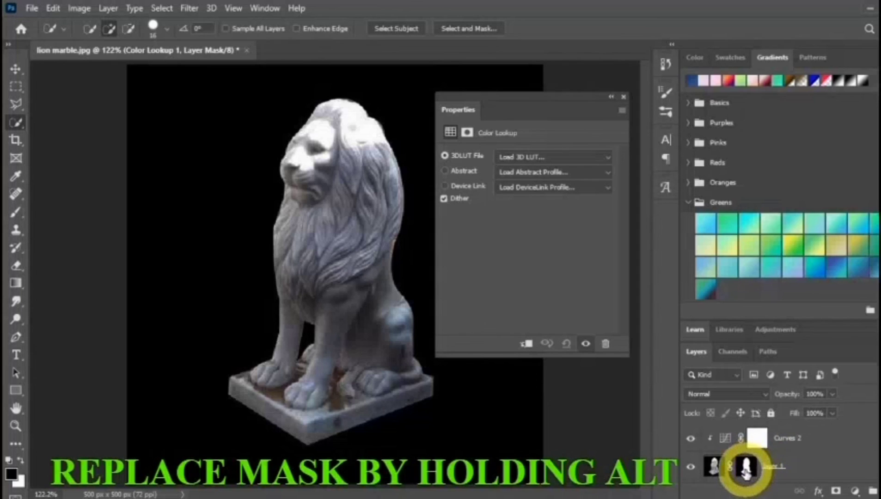
pyautogui.moveTo(747, 472); pyautogui.dragTo(773, 430)
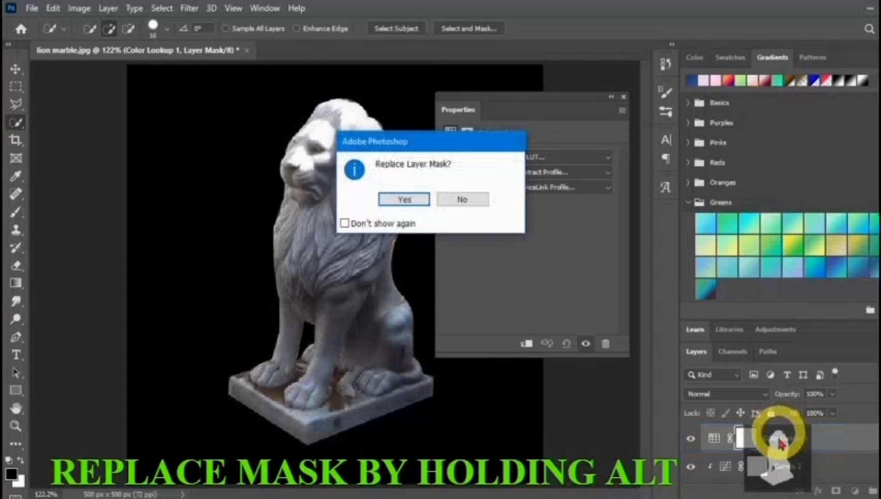
pyautogui.click(411, 203)
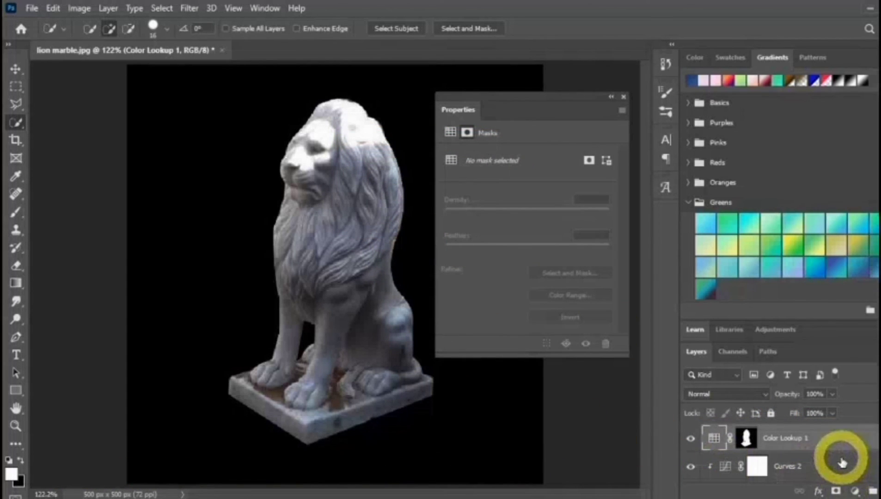
# - Apply the EdgyAmber.3DL 3D LUT to the Color Lookup 1 layer and close its properties
pyautogui.scroll(-1, 840, 460)
pyautogui.scroll(1, 840, 460)
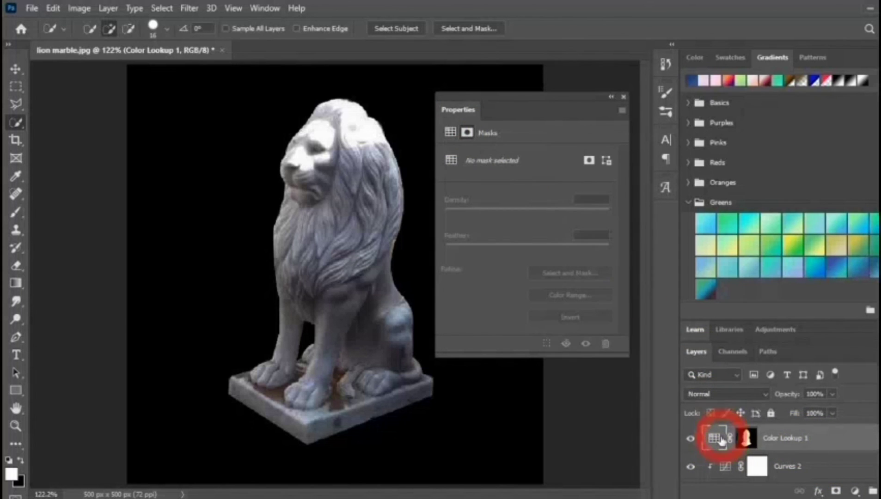
pyautogui.click(721, 441)
pyautogui.click(608, 160)
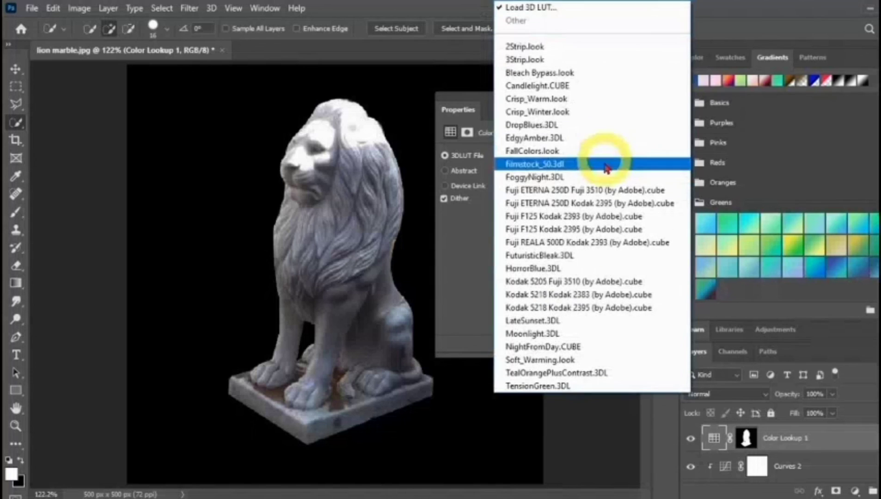
pyautogui.click(529, 138)
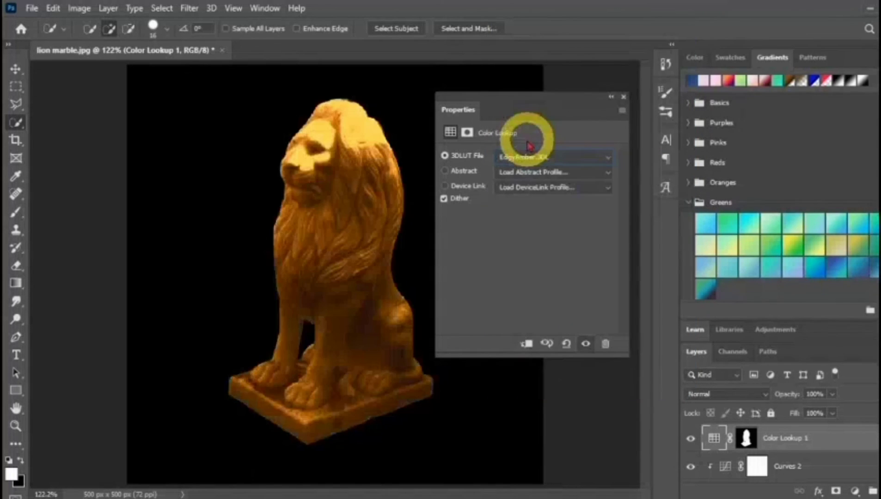
pyautogui.click(624, 97)
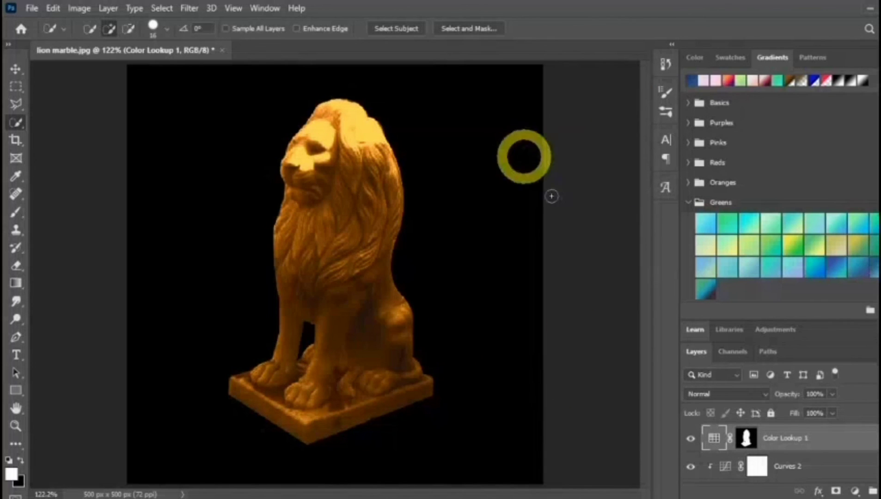